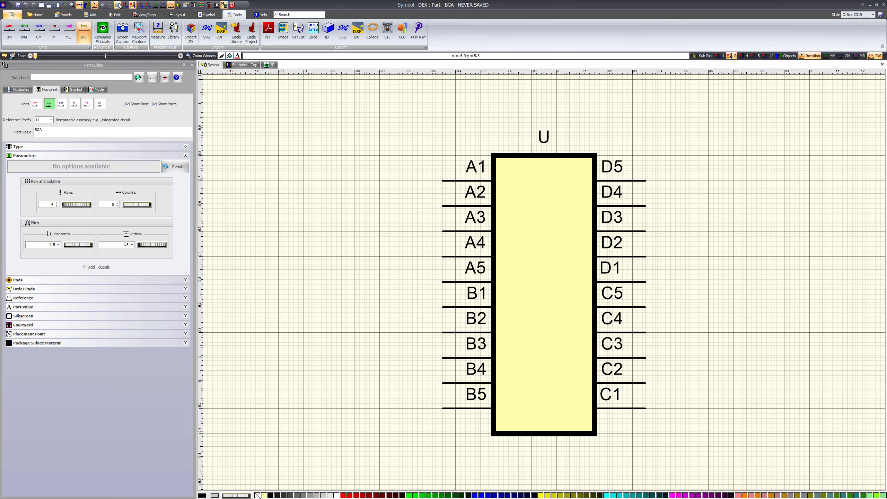
Turn off the symbol grid, then hide the PCB board in the 3D view and look at the package's underside.
left_click(117, 4)
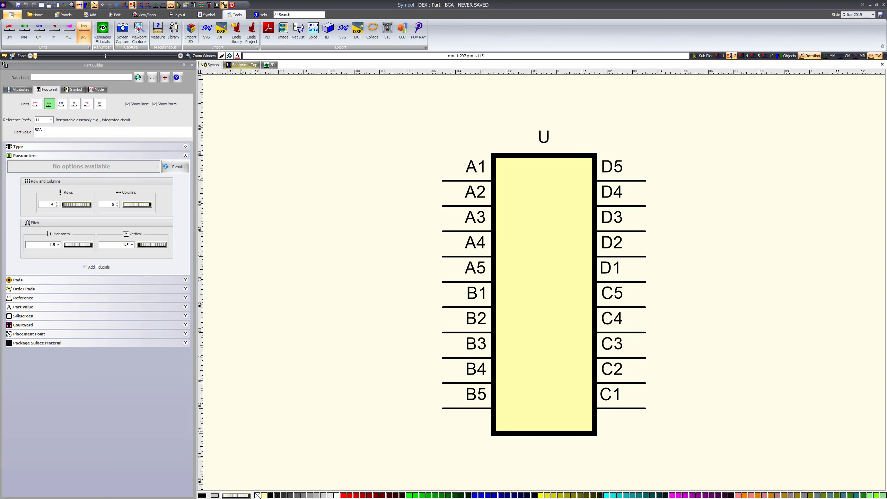
left_click(270, 64)
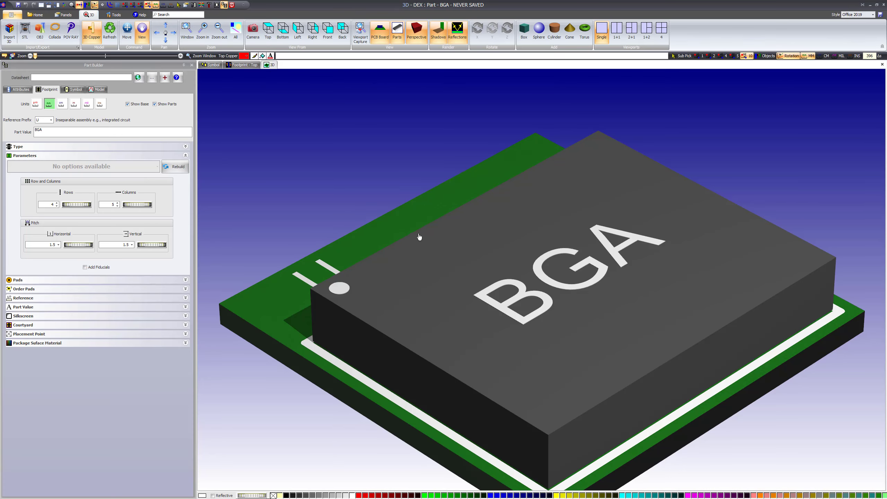
left_click_drag(420, 296, 444, 273)
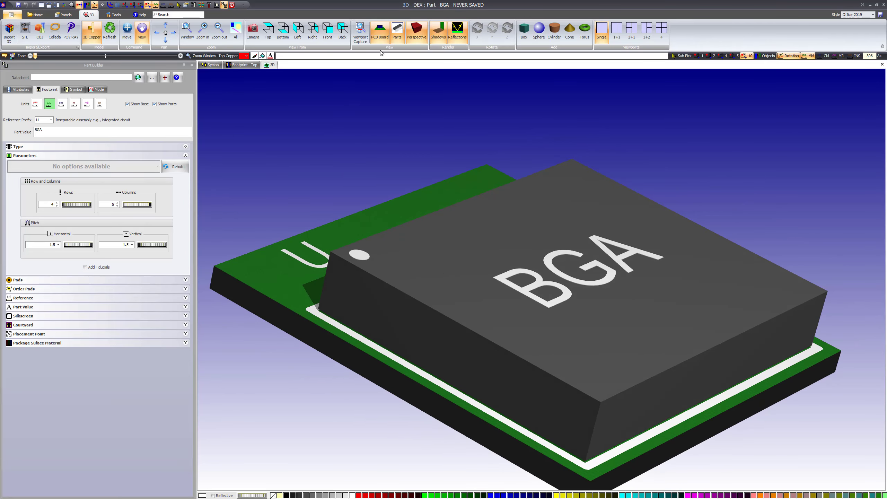
left_click(381, 32)
left_click_drag(368, 303, 500, 253)
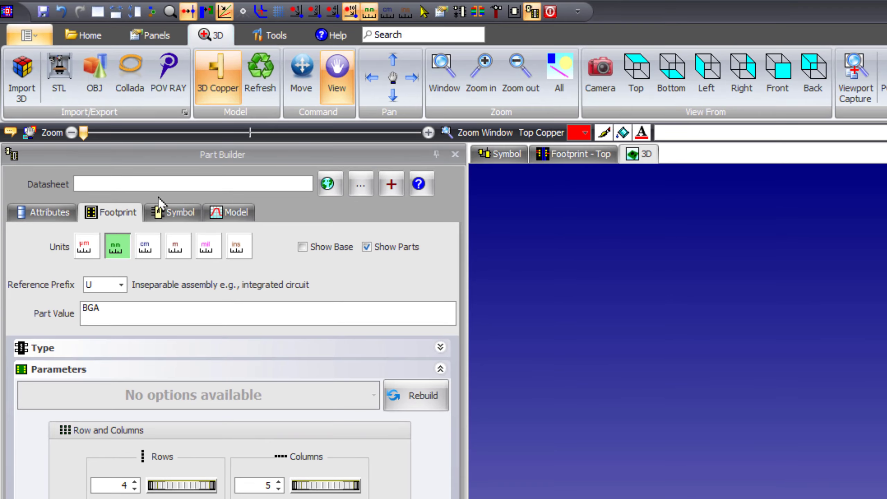
Arrange the workspace to show the PCB footprint and the 3D model side by side.
left_click(157, 36)
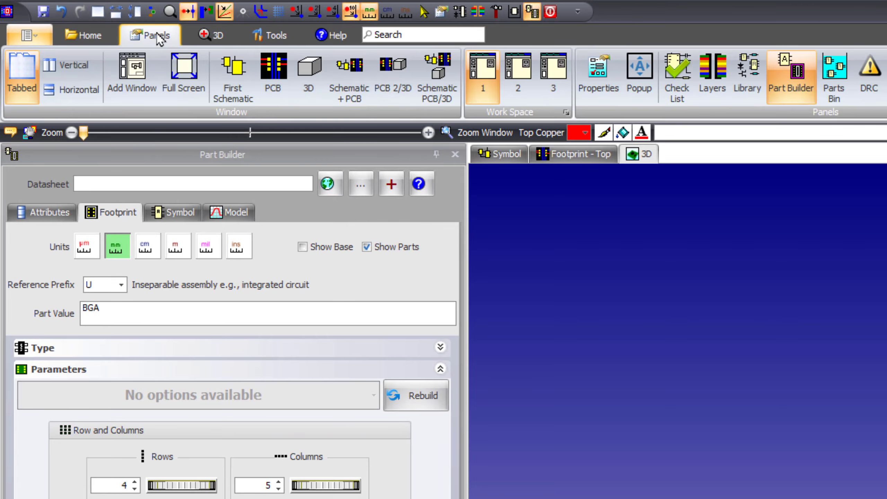
left_click(393, 72)
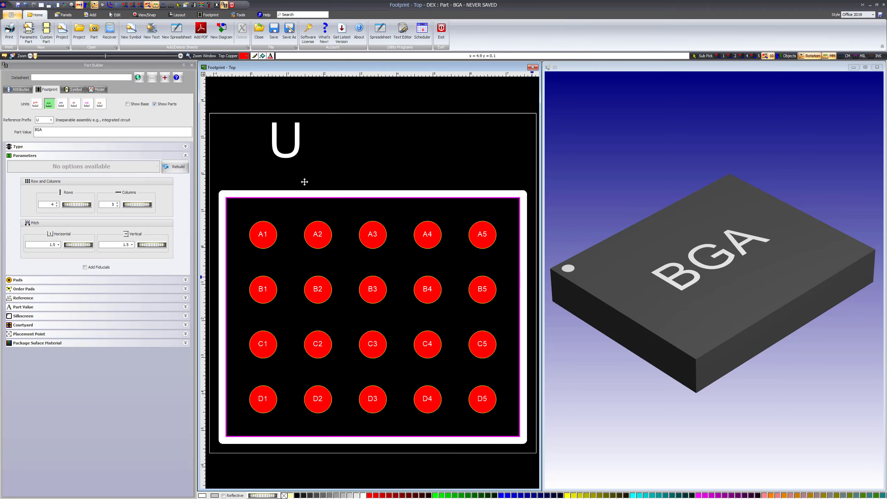
Examine the BGA's pads and outline in the footprint view alongside the 3D model.
scroll(333, 197, "up", 2)
scroll(333, 198, "down", 1)
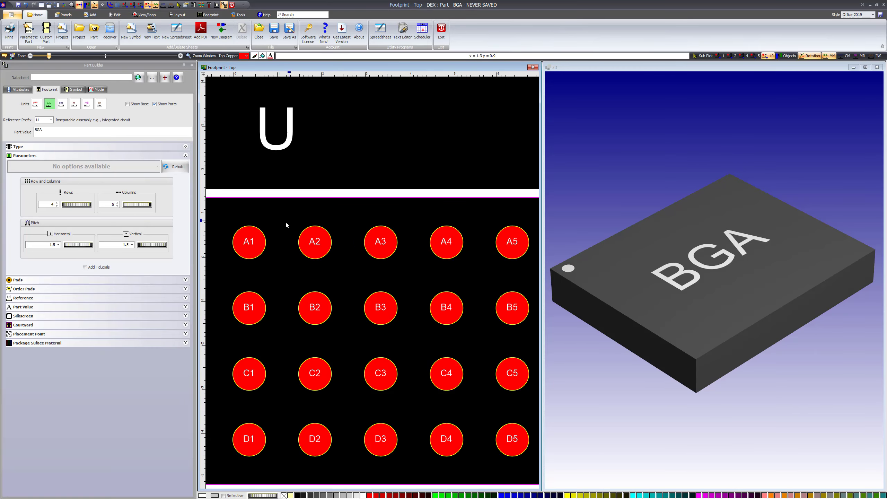
scroll(370, 121, "up", 1)
middle_click_drag(285, 220, 322, 186)
scroll(322, 186, "down", 2)
scroll(382, 145, "down", 1)
scroll(382, 145, "down", 1)
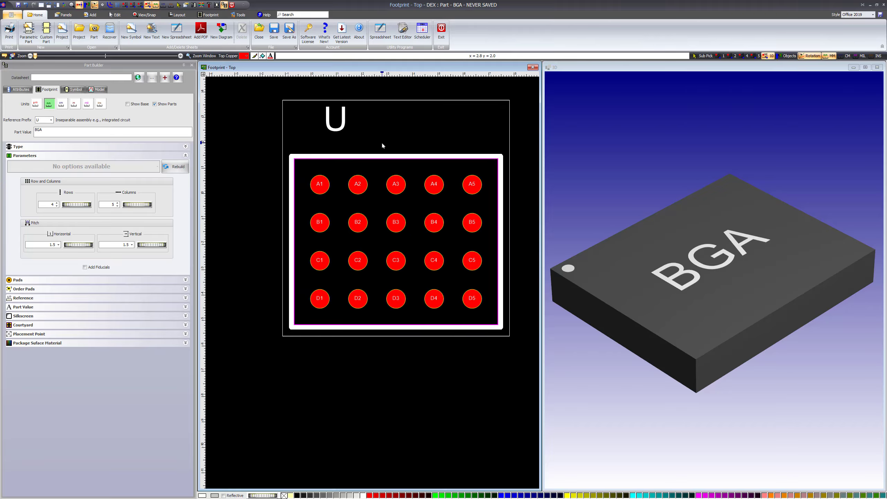
middle_click_drag(382, 145, 338, 190)
left_click(664, 241)
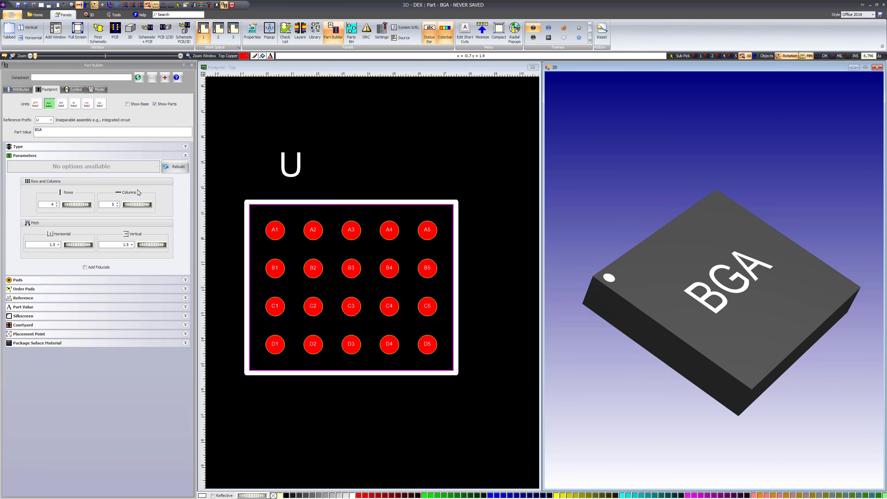
Set the BGA to 8 rows and 12 columns with a horizontal pitch of 1.437 mm.
left_click_drag(67, 207, 98, 202)
left_click_drag(670, 331, 728, 279)
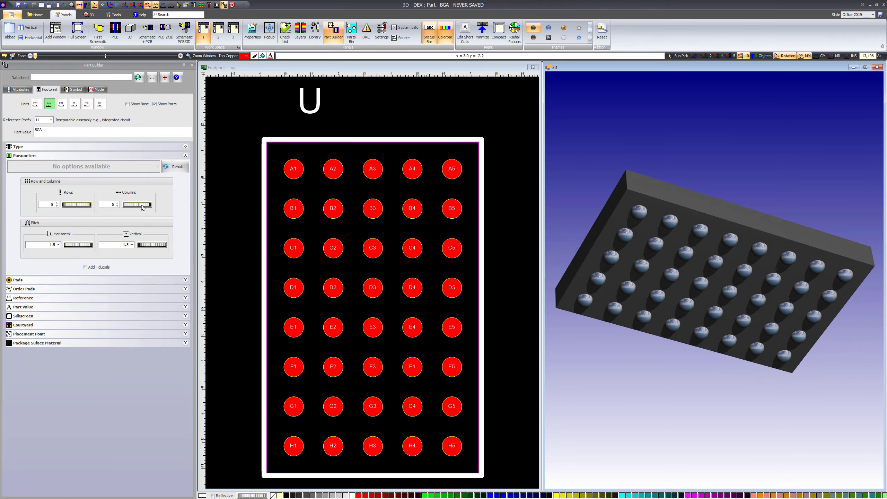
left_click_drag(142, 207, 178, 202)
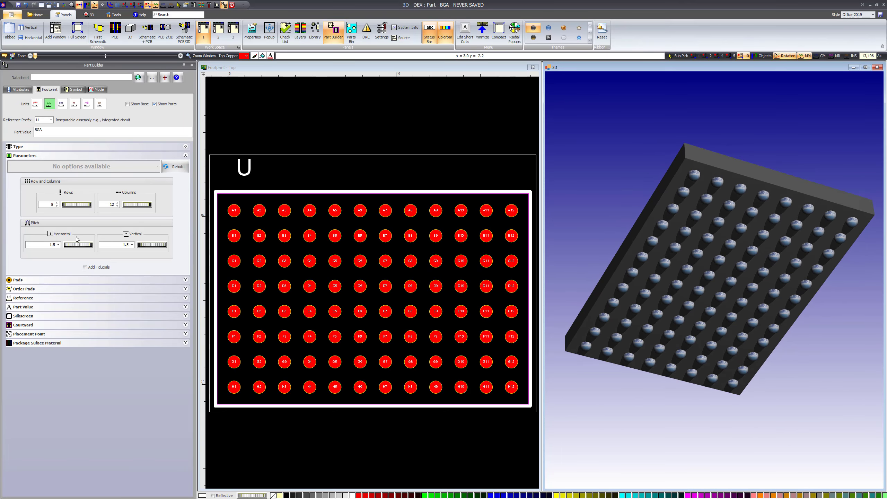
left_click_drag(73, 247, 80, 247)
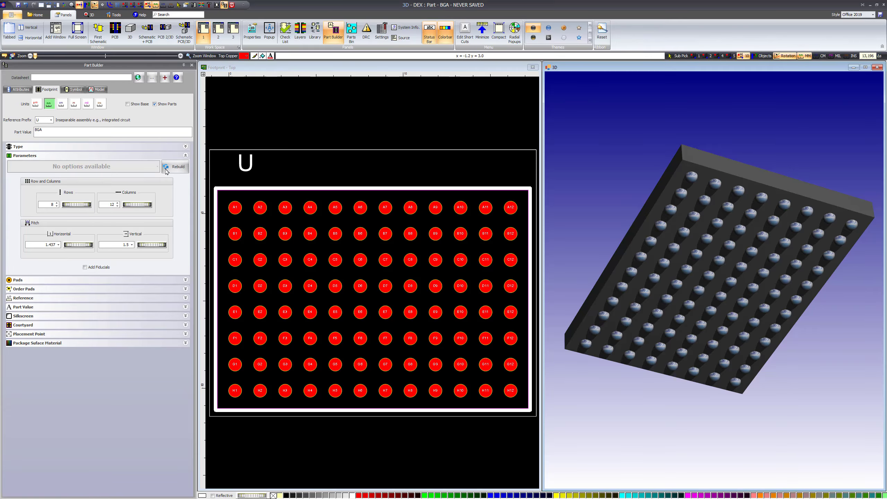
Reduce the BGA's ball array to 4 rows and 6 columns.
left_click_drag(71, 207, 115, 204)
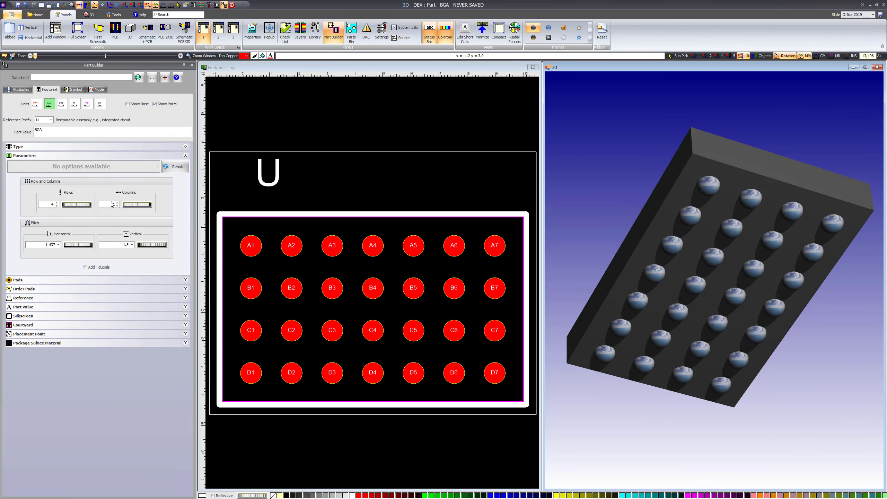
left_click_drag(71, 207, 76, 208)
mouse_move(129, 207)
left_mouse_down()
mouse_move(141, 206)
mouse_move(124, 206)
left_mouse_up()
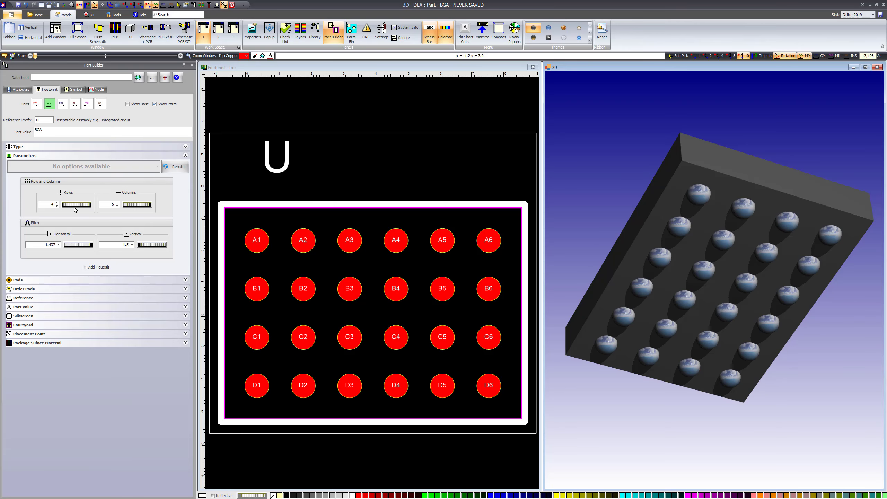
Set the BGA to 6 rows and 9 columns with a pitch of 1.0478 mm horizontal and 1.4748 mm vertical.
left_click_drag(75, 209, 149, 206)
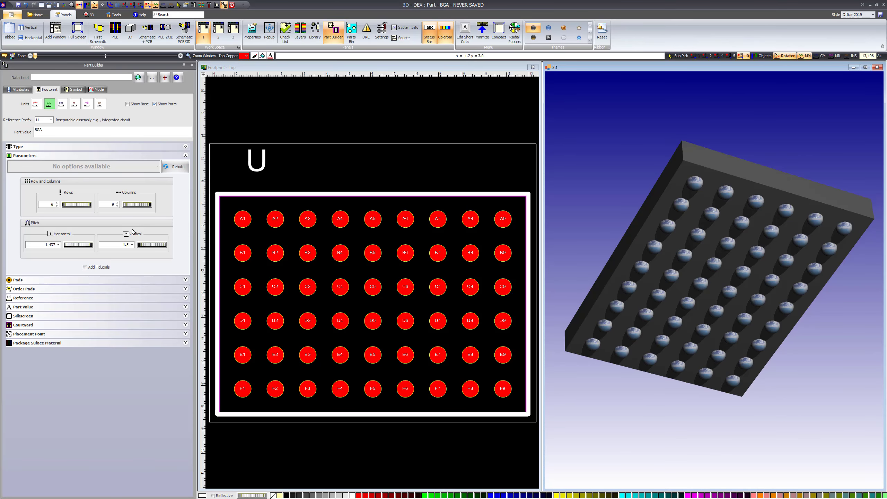
left_click_drag(72, 248, 66, 227)
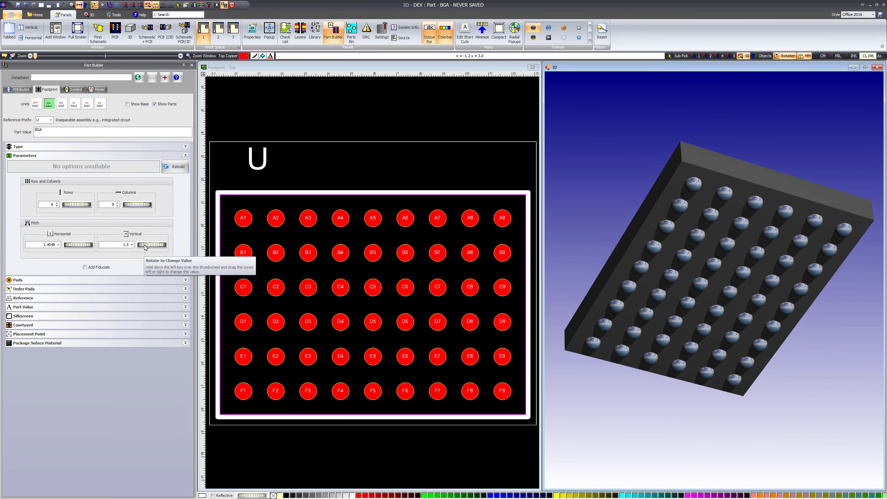
left_click_drag(146, 247, 136, 220)
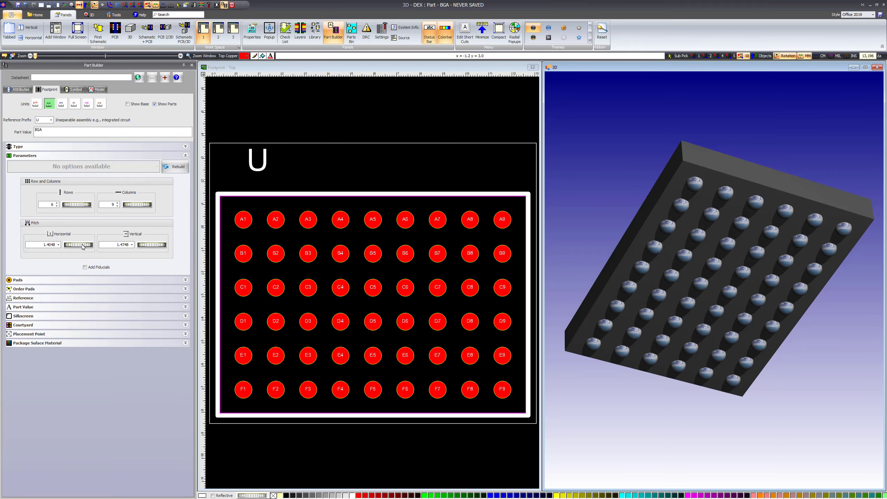
left_click_drag(83, 247, 54, 237)
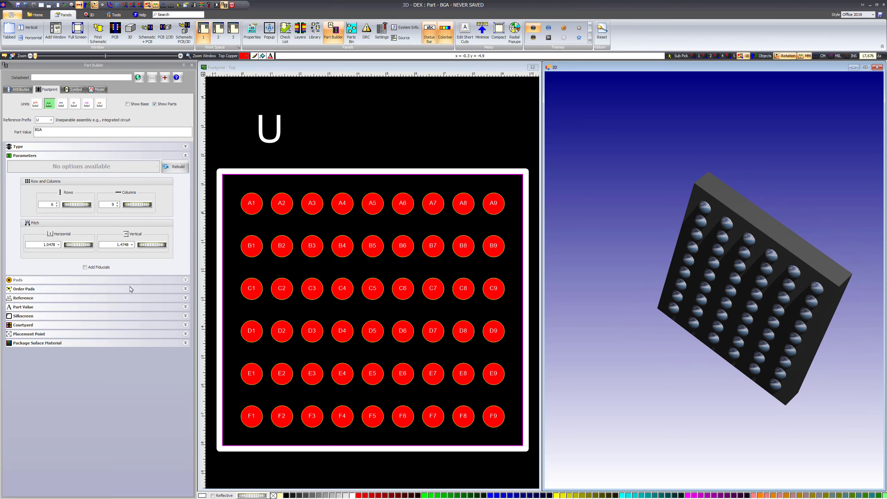
Add fiducials to the BGA footprint and fit the enlarged outline in the footprint view.
left_click(85, 267)
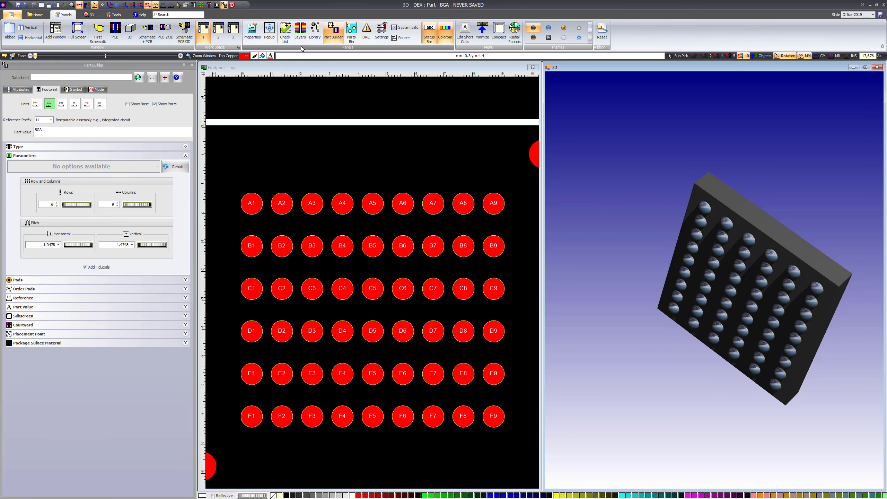
scroll(308, 130, "down", 1)
scroll(308, 128, "down", 2)
scroll(324, 122, "up", 1)
middle_click_drag(326, 122, 354, 169)
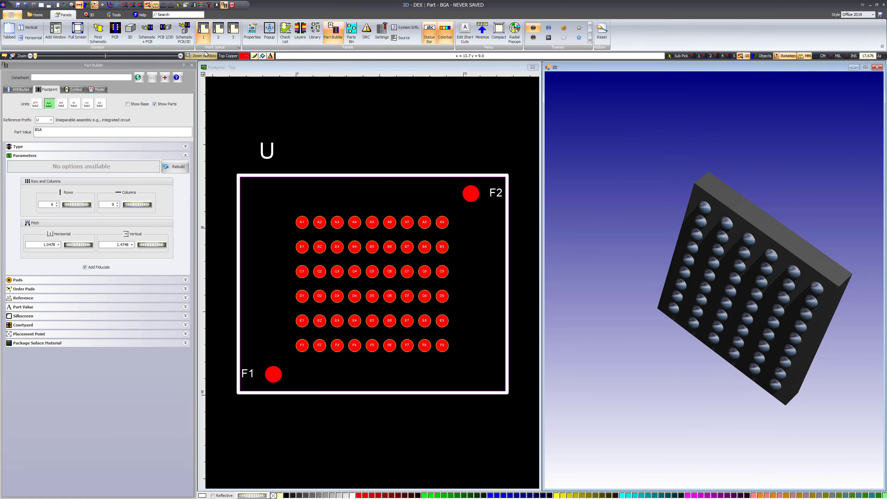
Show the PCB board in the 3D view and turn the model so its top side faces up.
left_click(89, 14)
left_click(380, 30)
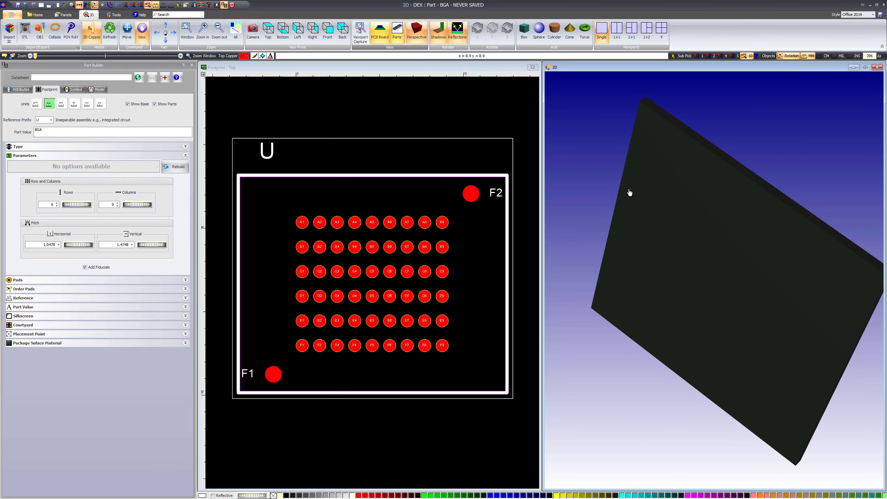
left_click_drag(629, 193, 639, 285)
left_click_drag(869, 293, 696, 219)
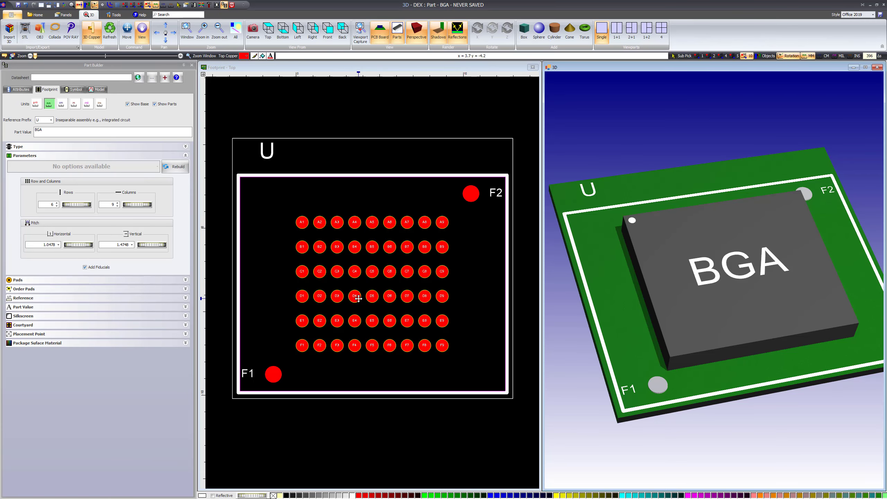
Inspect the fiducials around the pad array, then remove them from the BGA footprint.
scroll(358, 298, "up", 2)
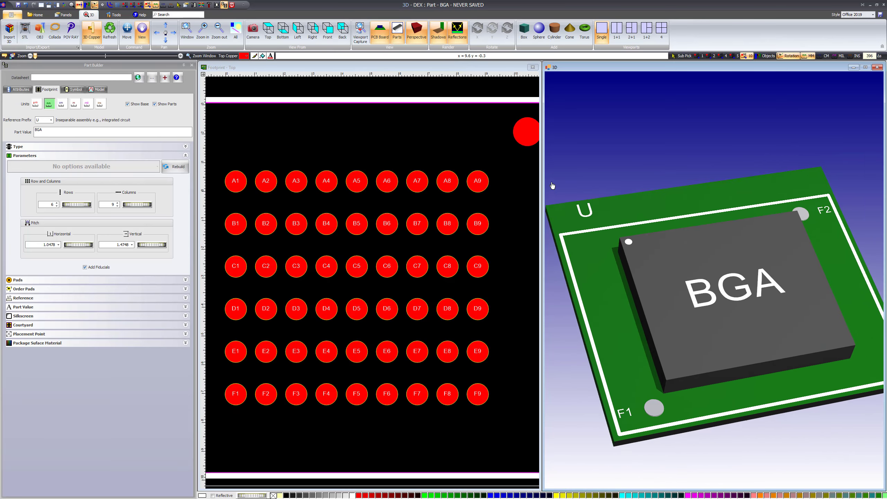
scroll(478, 164, "up", 2)
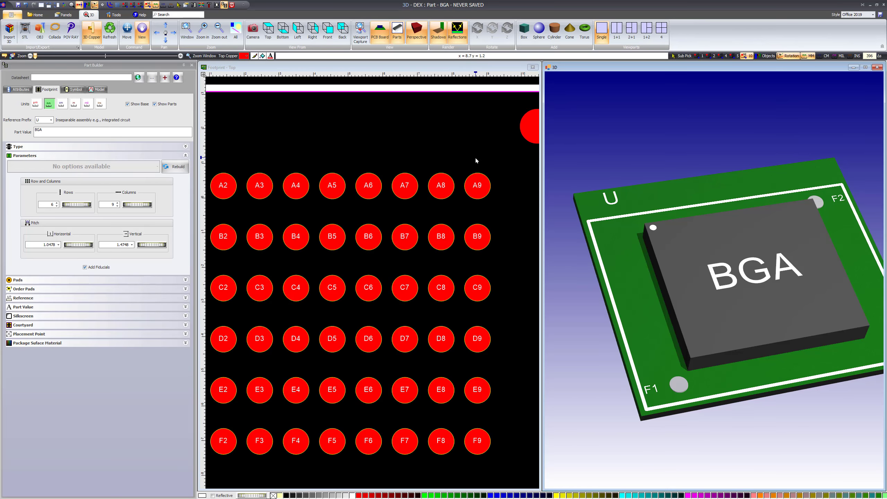
left_click_drag(476, 160, 423, 207)
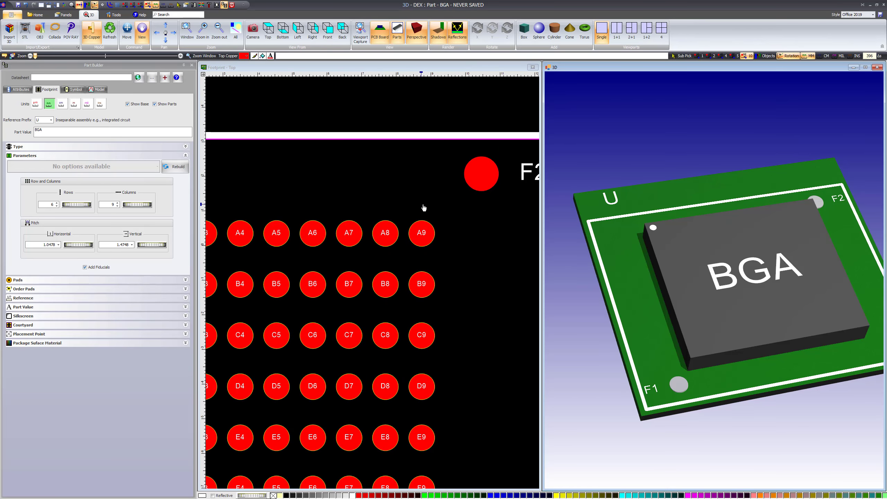
scroll(423, 207, "down", 1)
left_click(394, 203)
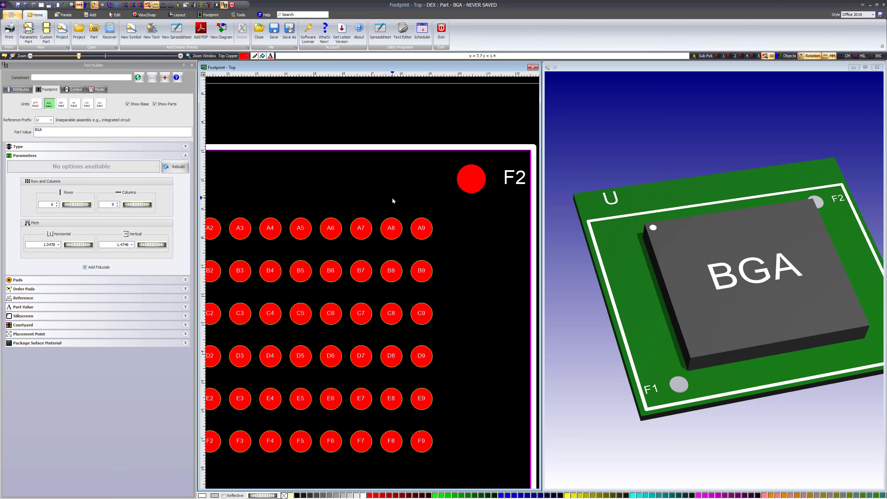
scroll(392, 200, "down", 2)
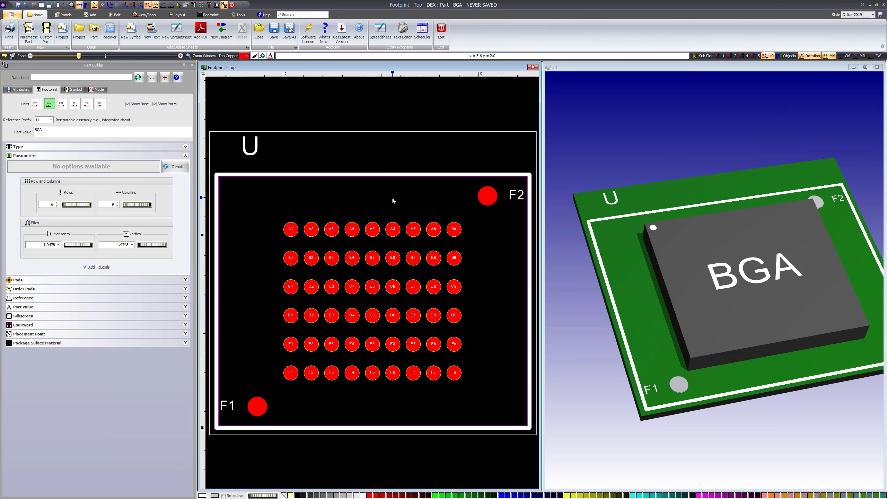
left_click(85, 267)
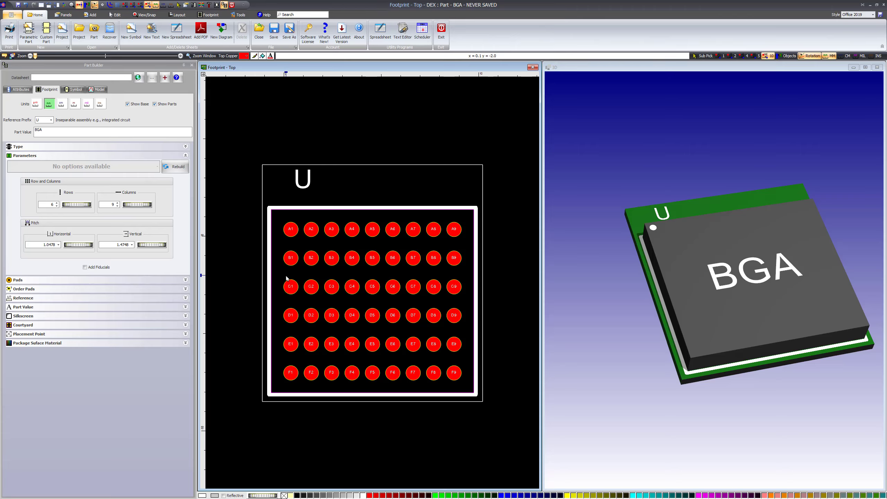
Return the workspace to the tabbed window layout with the 3D view in front and orbit the model.
left_click(629, 237)
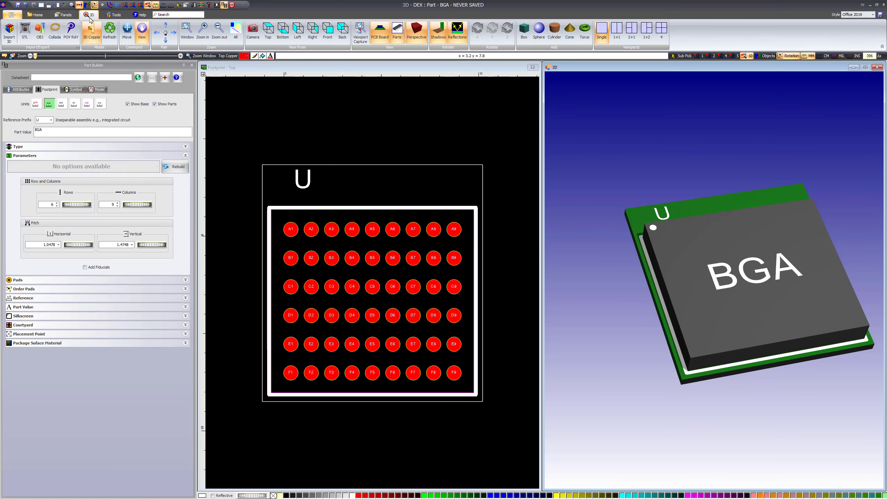
left_click(70, 15)
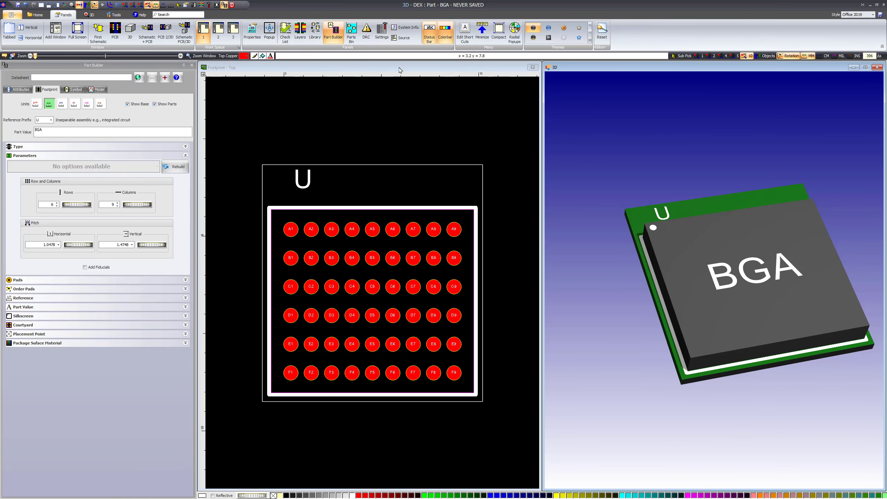
left_click(9, 31)
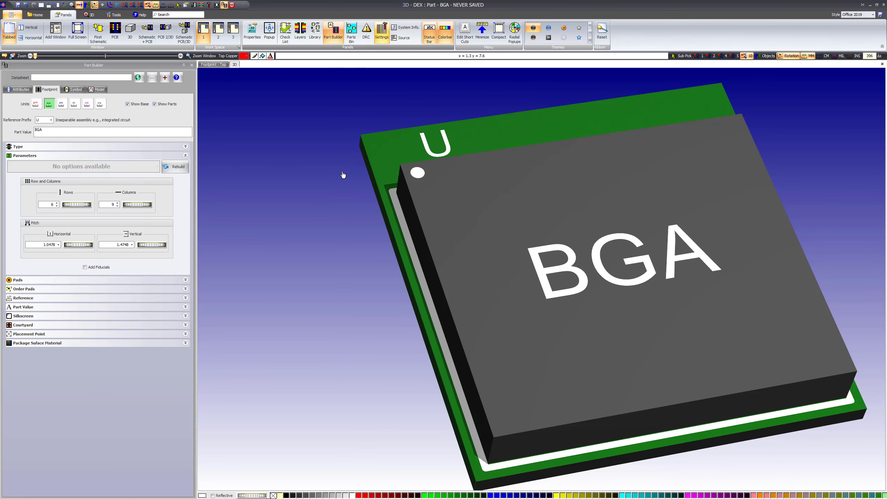
middle_click_drag(370, 158, 368, 160)
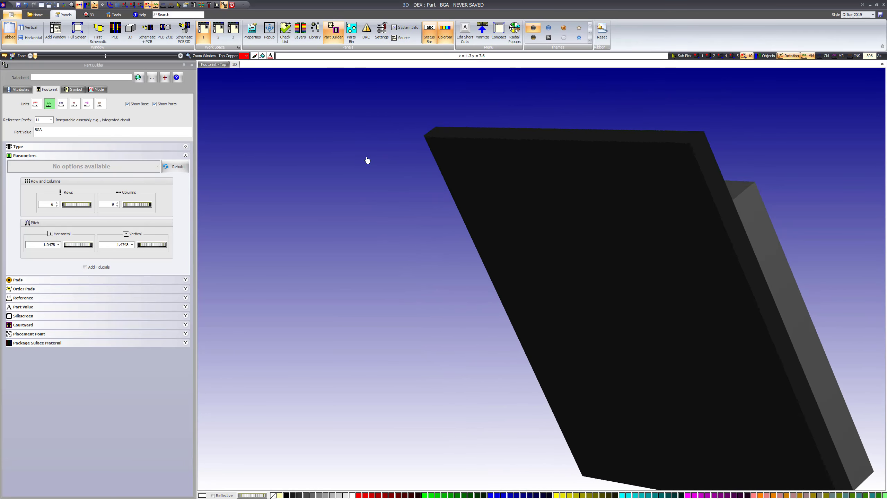